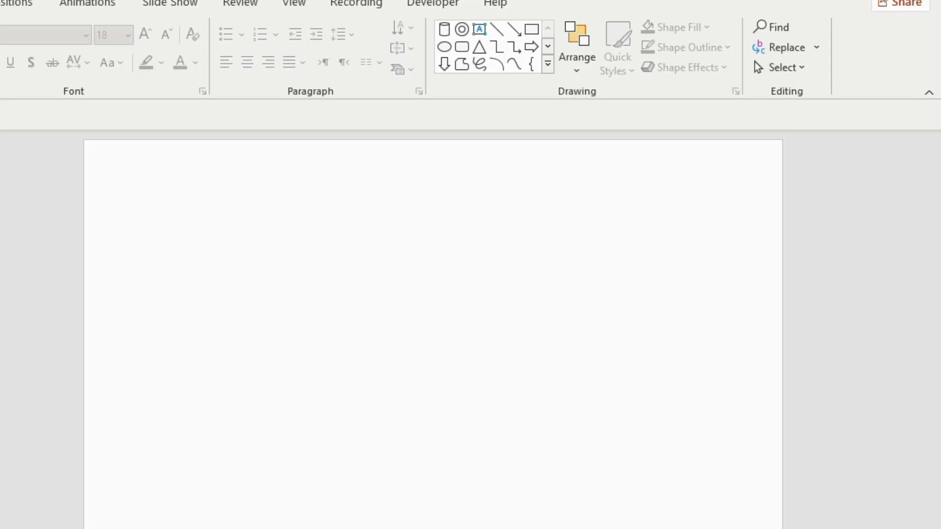
Step: Fill the blank slide's background with solid grey at 32% transparency
right_click(476, 273)
click(529, 441)
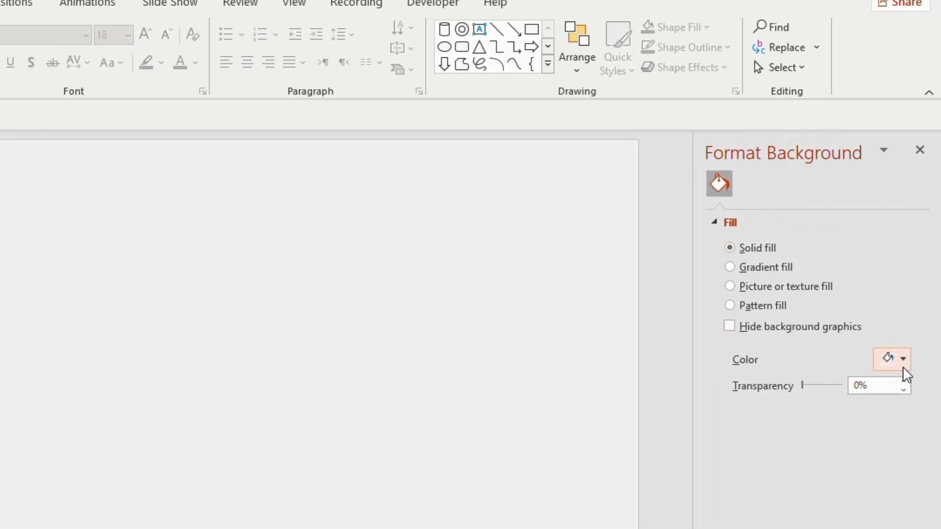
click(905, 361)
click(799, 163)
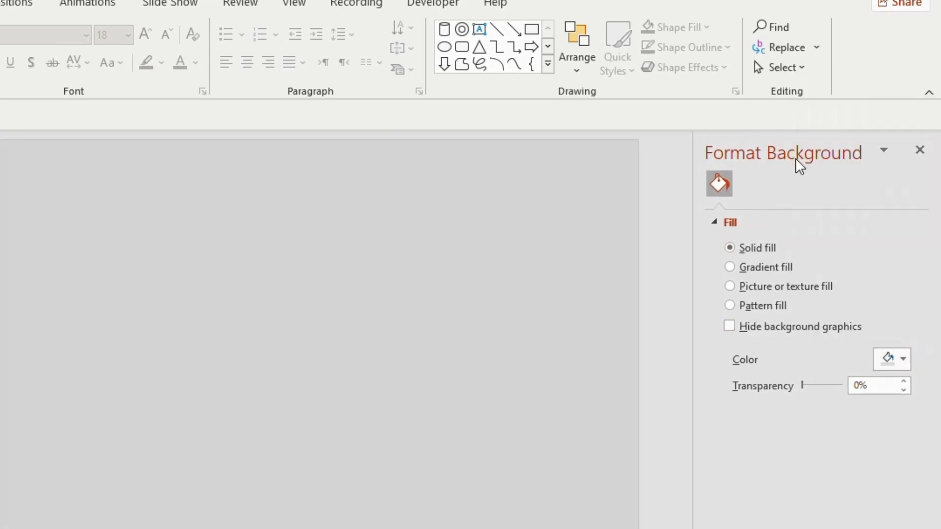
drag(803, 385, 816, 392)
drag(797, 425, 794, 426)
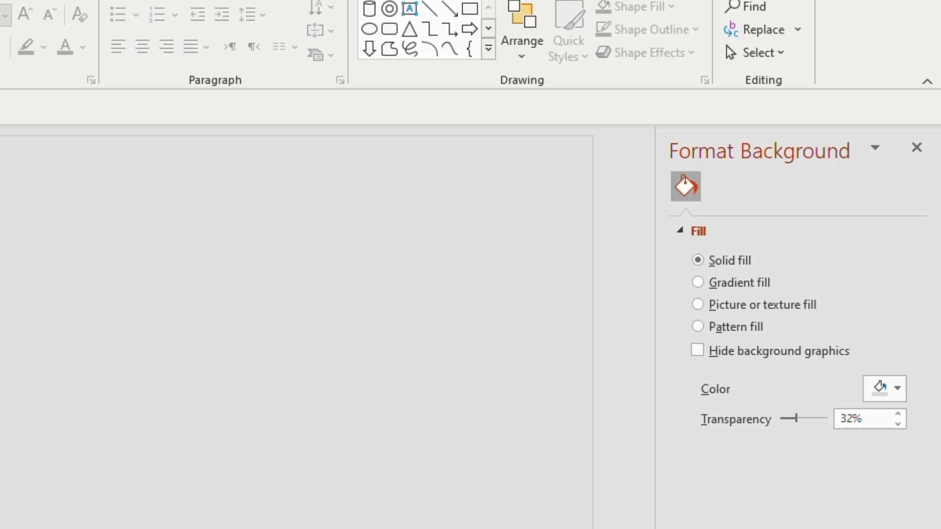
Step: Draw a blue hollow-circle ring and make its band thinner
click(489, 48)
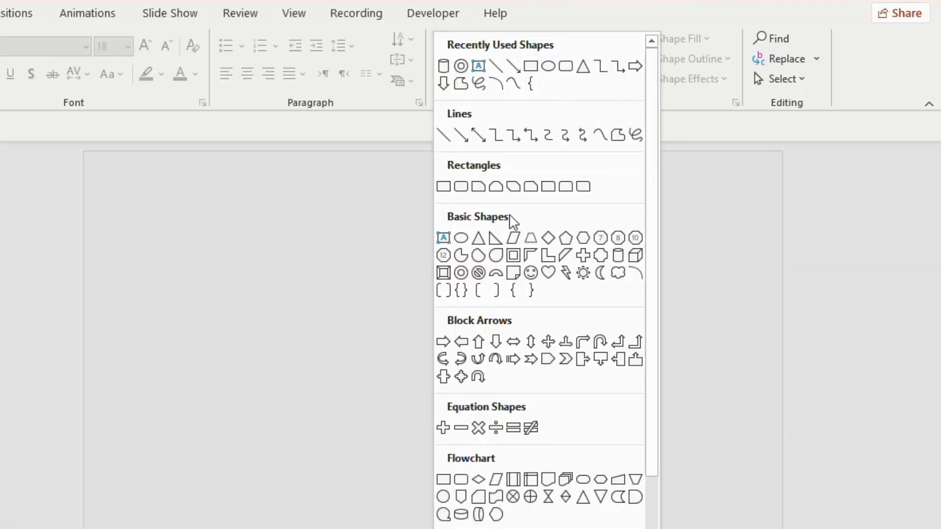
click(461, 273)
drag(309, 274, 415, 382)
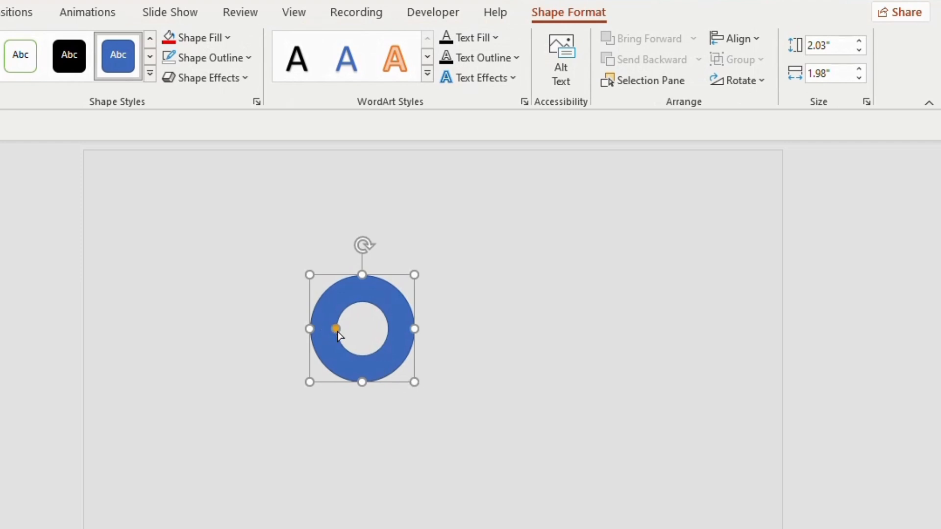
drag(337, 332, 333, 331)
click(525, 355)
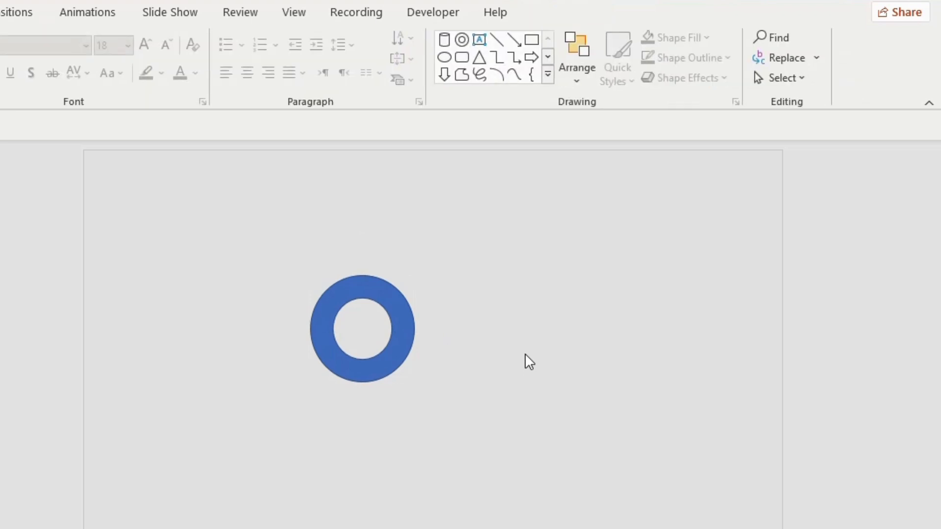
Step: Draw a rectangle covering the ring's right half and select both shapes
click(362, 290)
drag(360, 228, 365, 301)
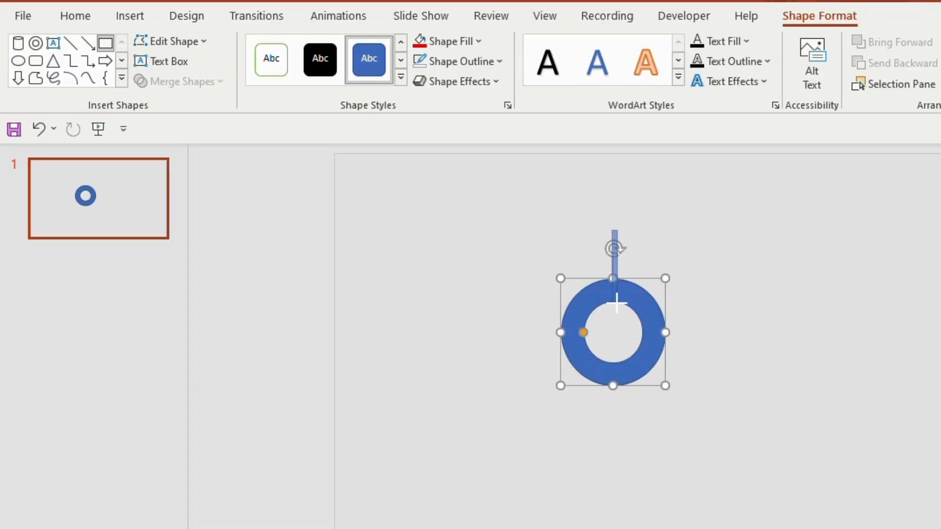
mouse_move(617, 304)
mouse_down()
mouse_move(657, 399)
mouse_move(706, 423)
mouse_up()
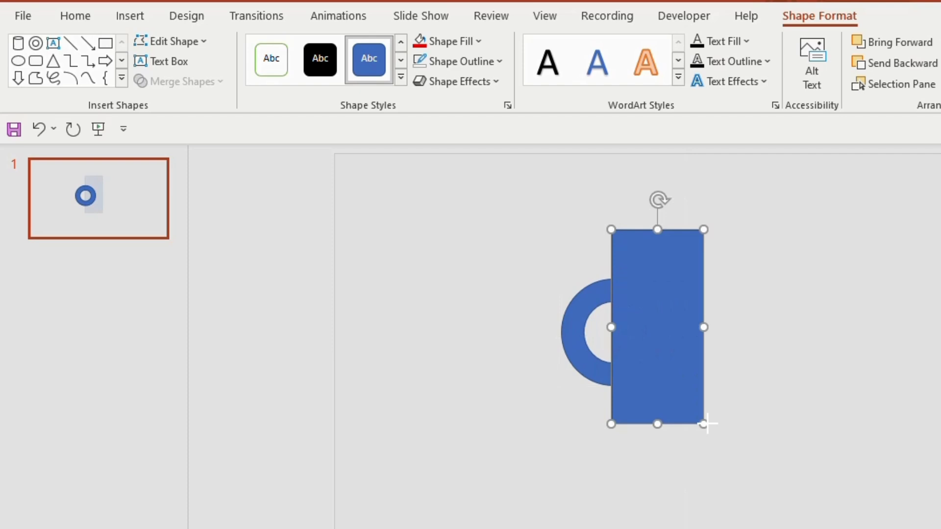
drag(520, 216, 802, 317)
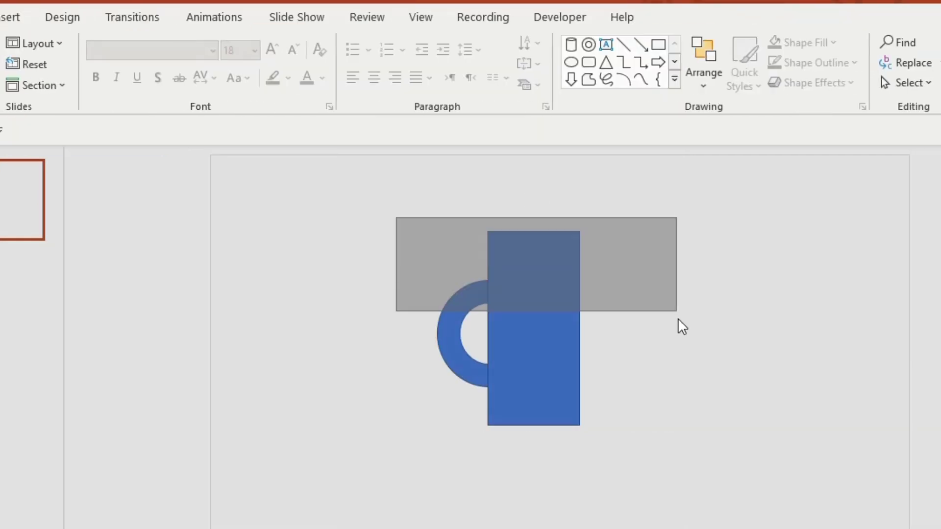
drag(678, 319, 683, 486)
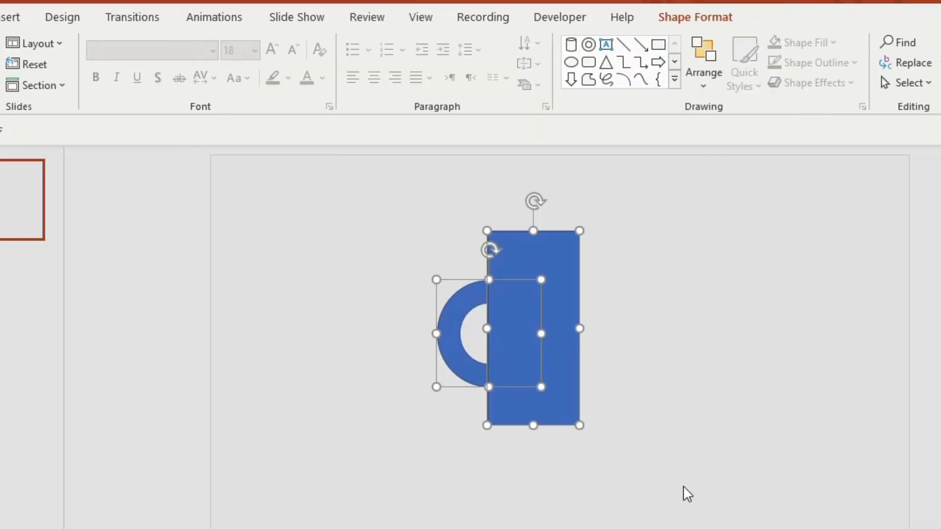
Step: Fragment the ring with the rectangle and delete the leftover rectangle piece
click(196, 79)
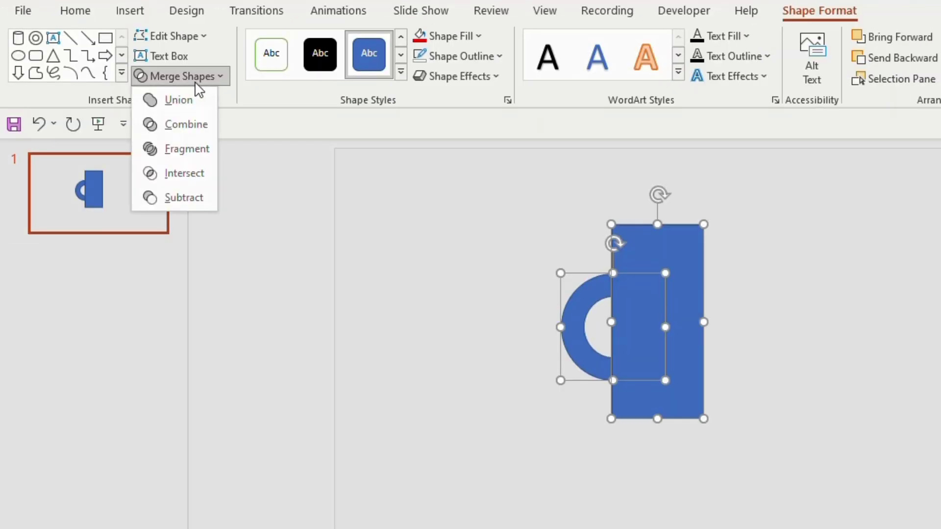
click(189, 149)
drag(694, 264, 891, 263)
key(Delete)
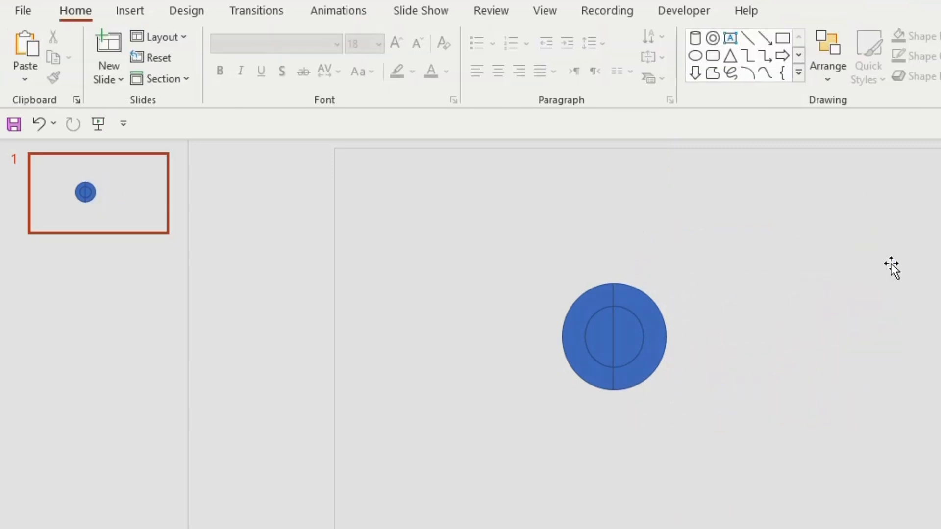
Step: Delete both inner disc halves and offset the two half-rings up-left and down-right
drag(645, 300, 756, 300)
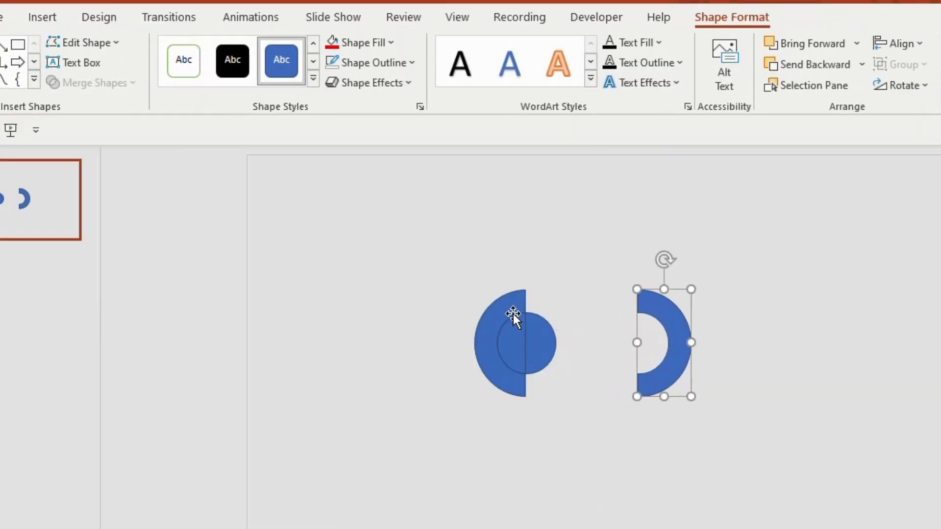
drag(600, 305, 552, 306)
drag(465, 312, 428, 317)
click(510, 333)
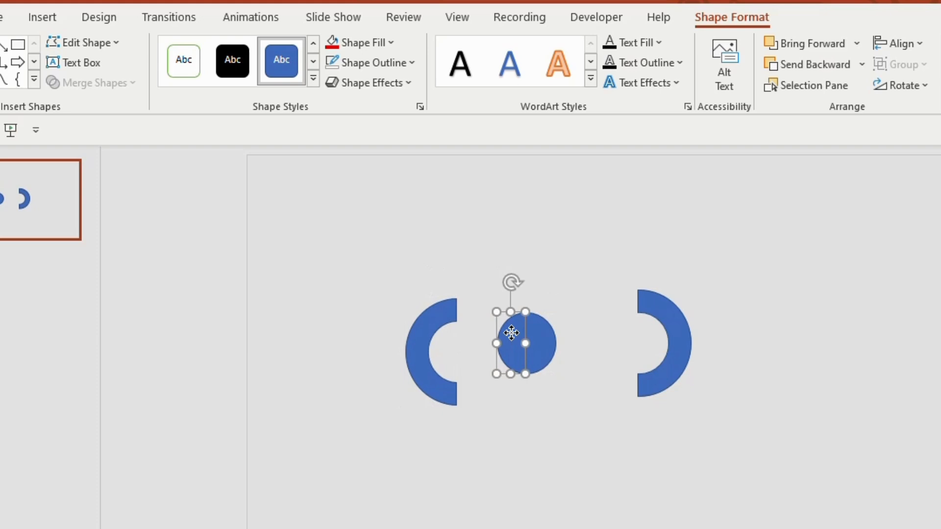
key(Delete)
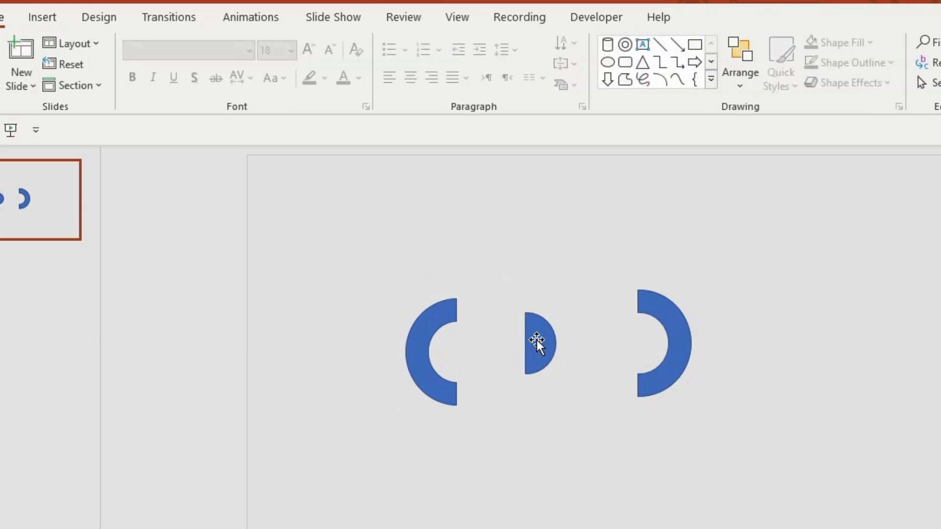
click(537, 340)
key(Delete)
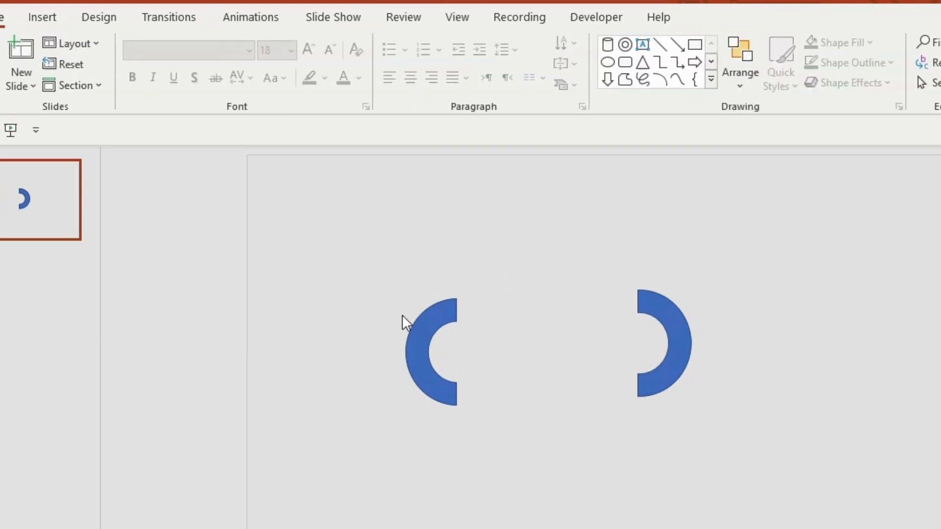
drag(414, 333, 402, 251)
drag(681, 344, 796, 351)
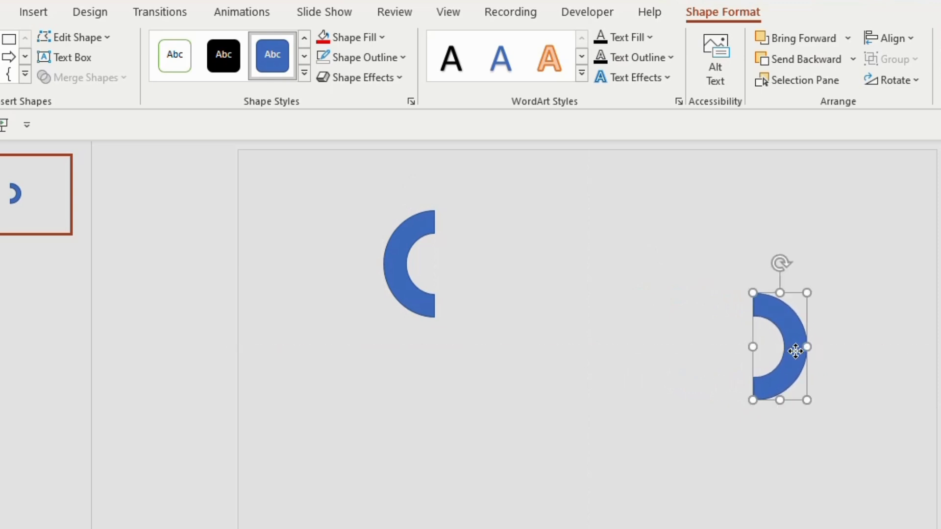
Step: Draw a blue bar linking the bends and copy it to the top and bottom ends
click(21, 50)
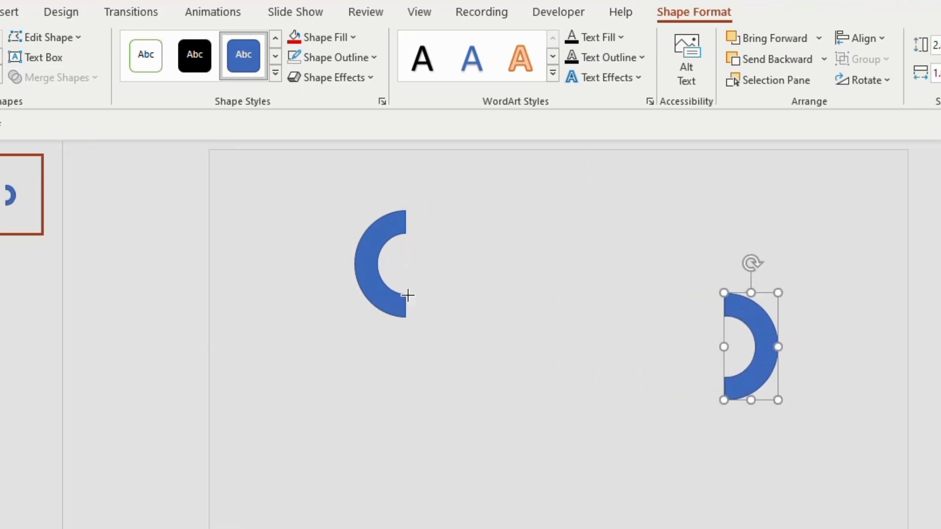
drag(406, 295, 721, 317)
click(581, 405)
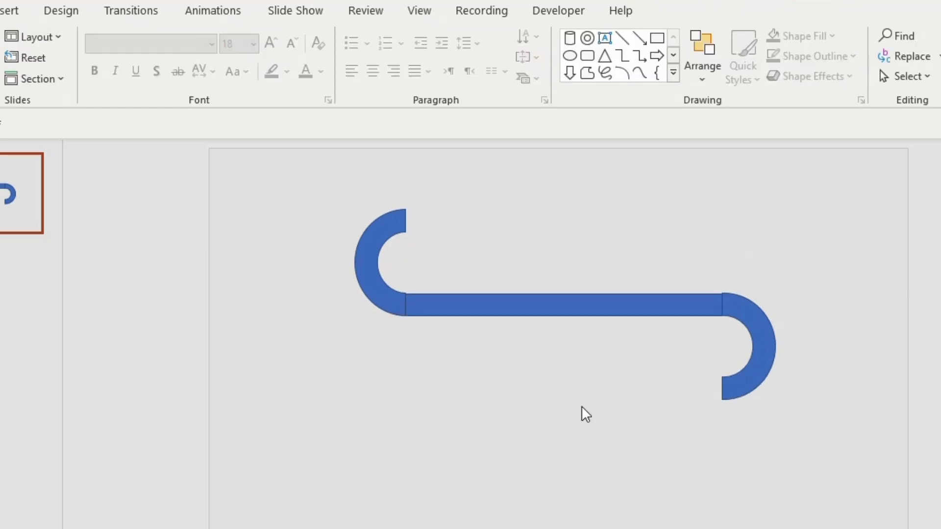
click(439, 298)
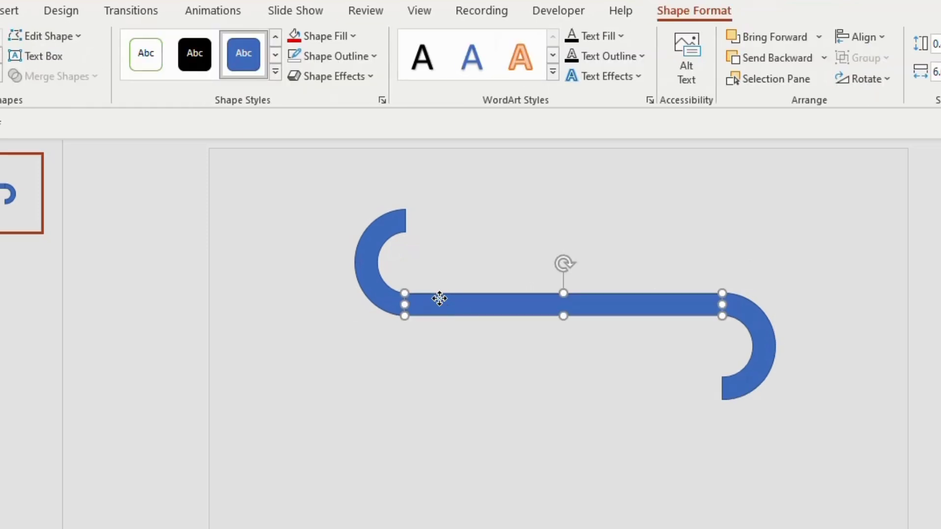
drag(439, 298, 436, 216)
click(433, 279)
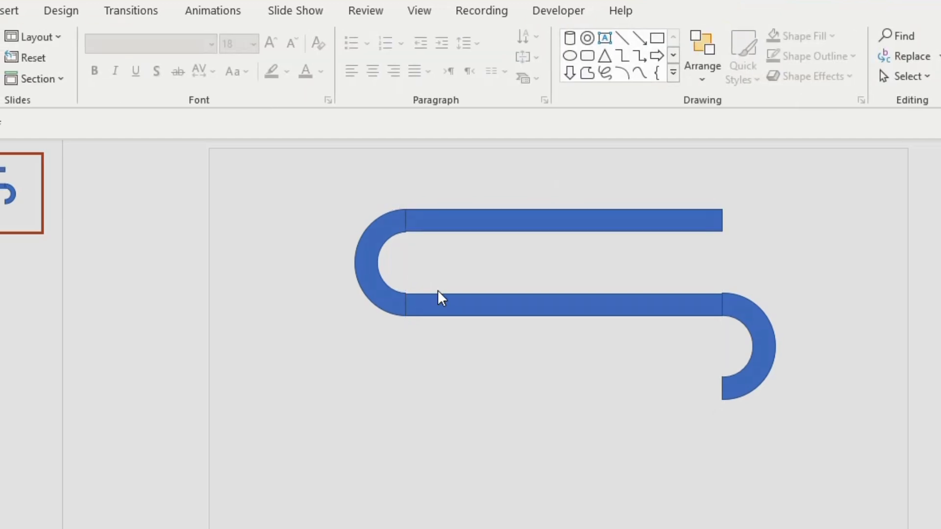
drag(438, 297, 441, 388)
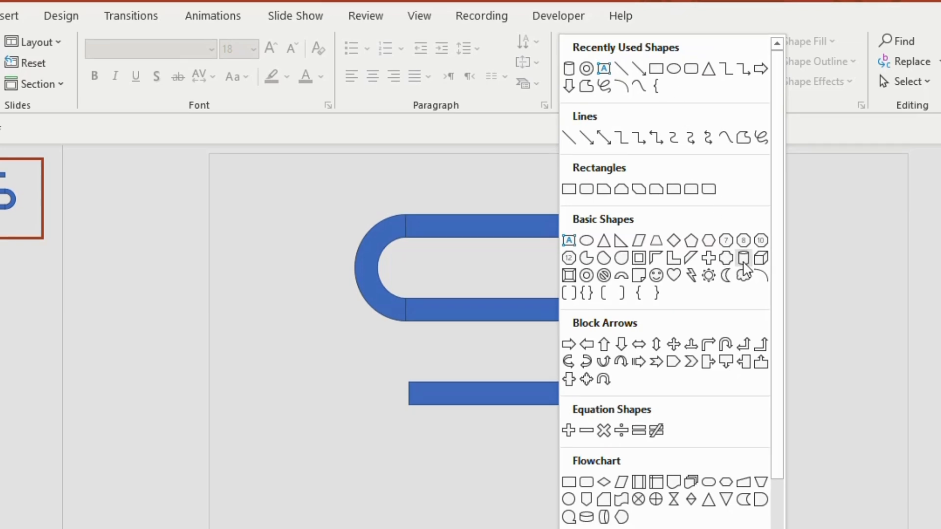
Step: Draw a small cylinder, rotate it 90° right, and place it at the top pipe's right end
click(744, 265)
drag(727, 215, 755, 262)
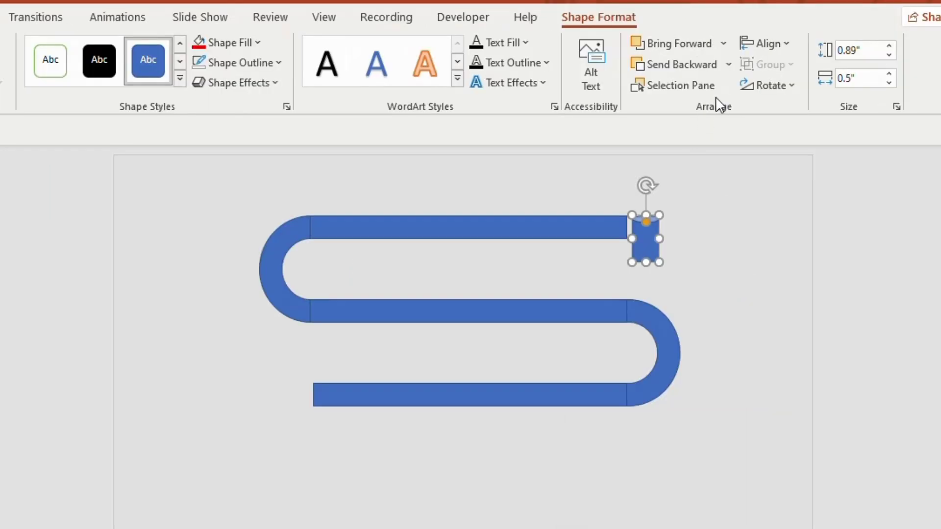
click(758, 85)
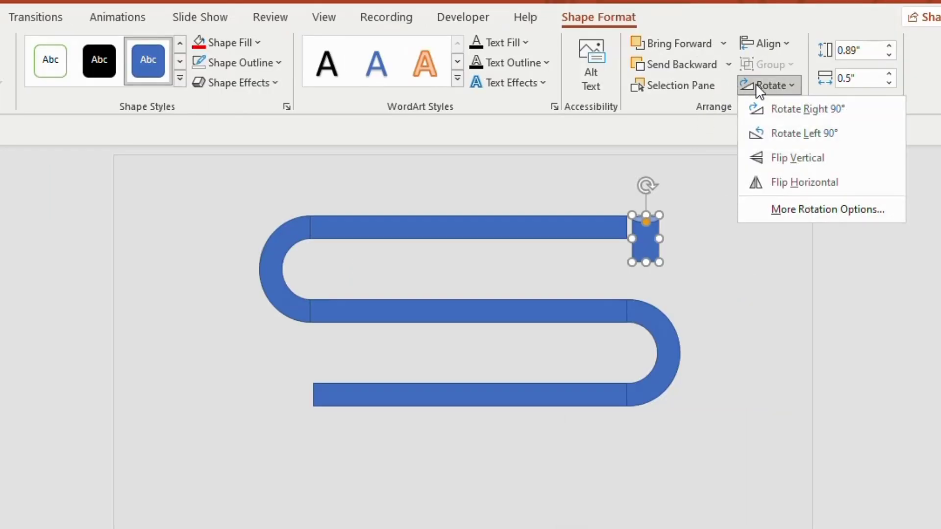
click(776, 110)
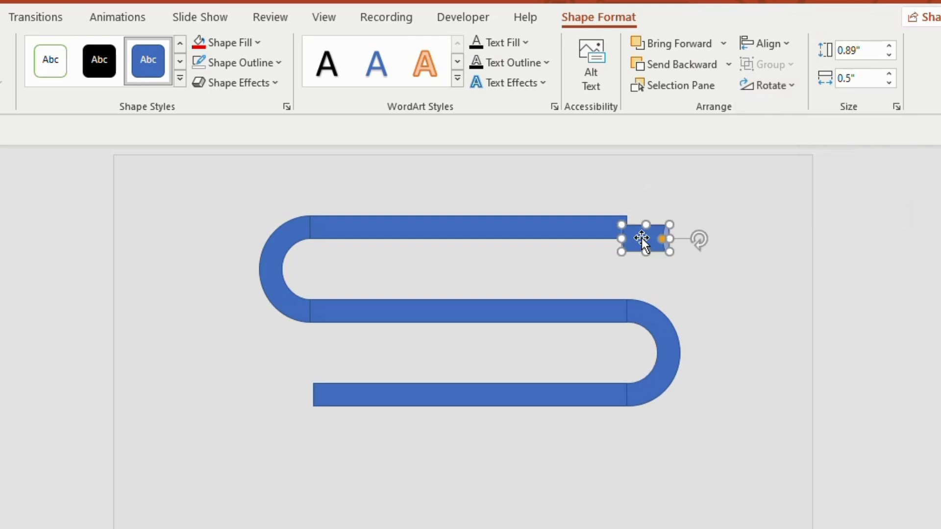
drag(640, 237, 644, 227)
Step: Copy the cylinder, flip it horizontally, and snap it onto the bottom pipe's left end
drag(739, 224, 346, 391)
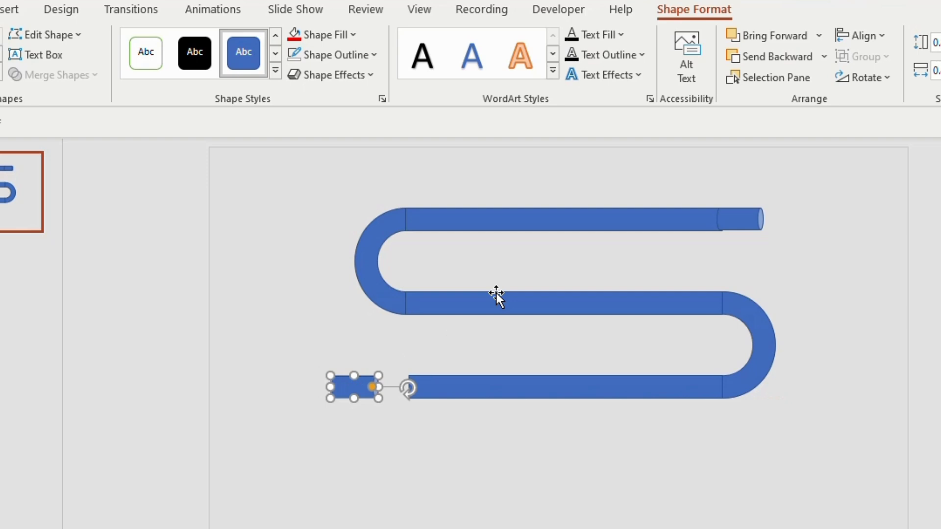
click(867, 77)
click(882, 175)
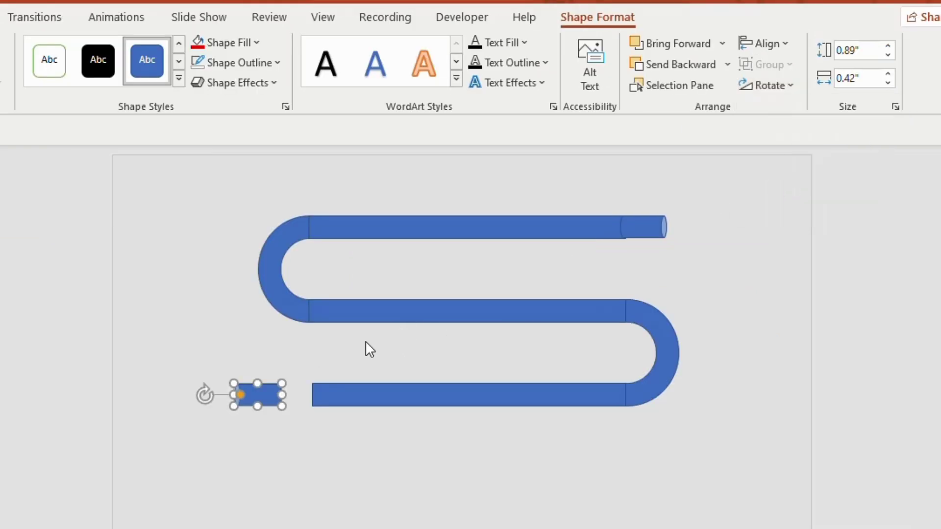
drag(261, 394, 302, 393)
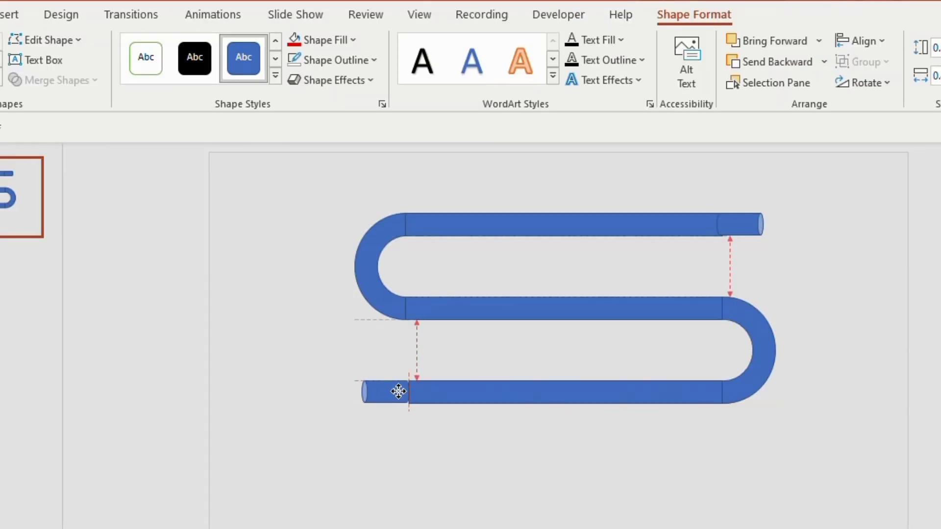
drag(400, 392, 400, 392)
drag(321, 183, 808, 452)
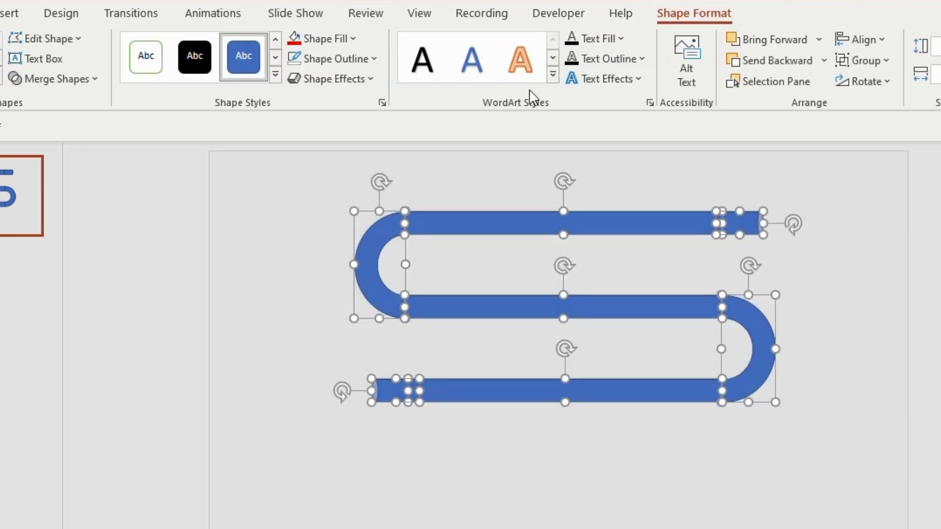
Step: Remove the outlines from all pipe pieces and fill them dark blue
click(366, 58)
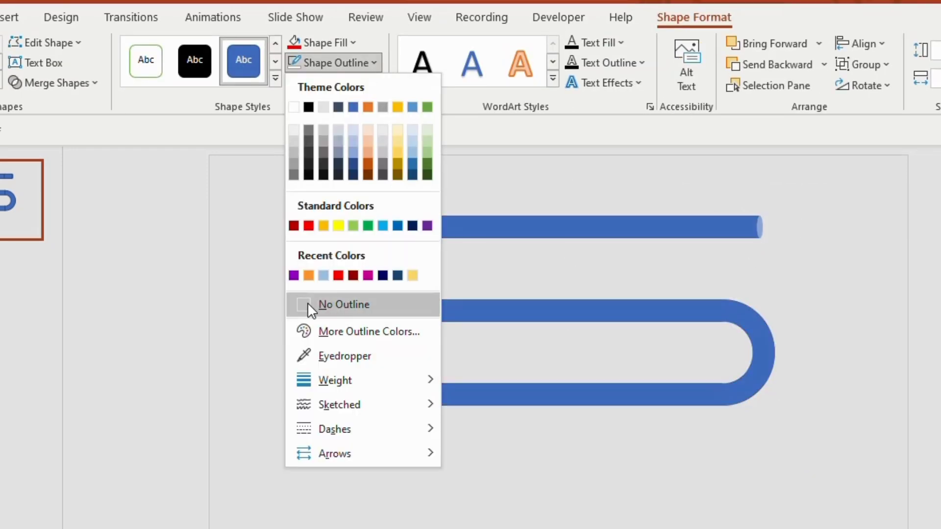
click(307, 301)
click(336, 44)
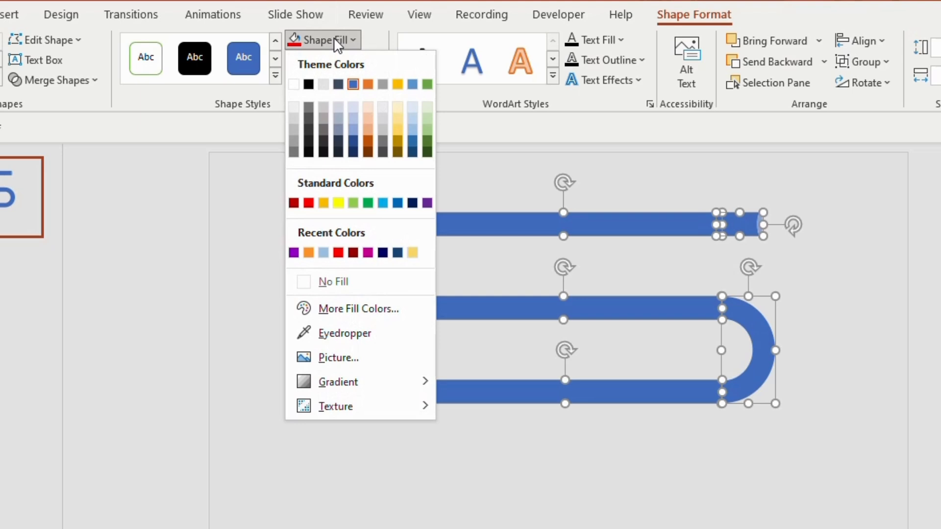
click(413, 203)
Step: Group the pipe pieces with Ctrl+G, then enlarge and reposition the S pipe
drag(313, 183, 872, 511)
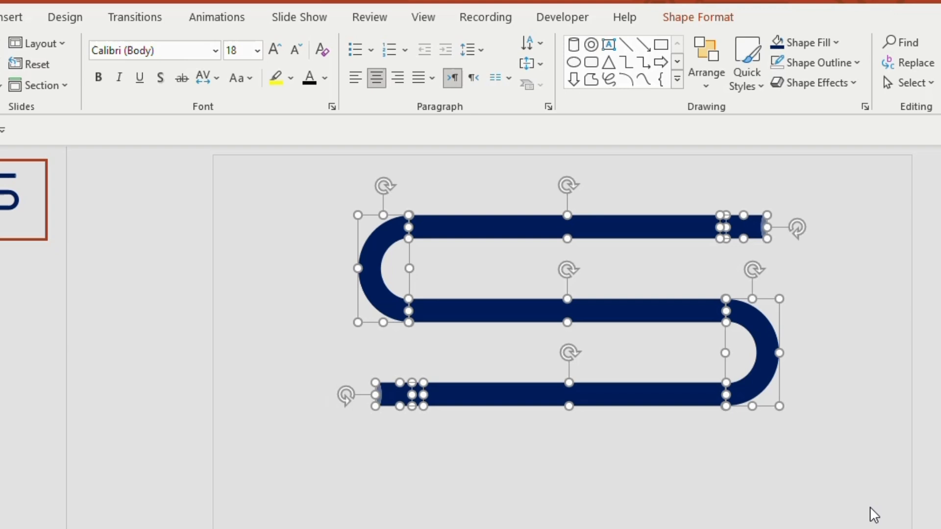
key(ctrl+g)
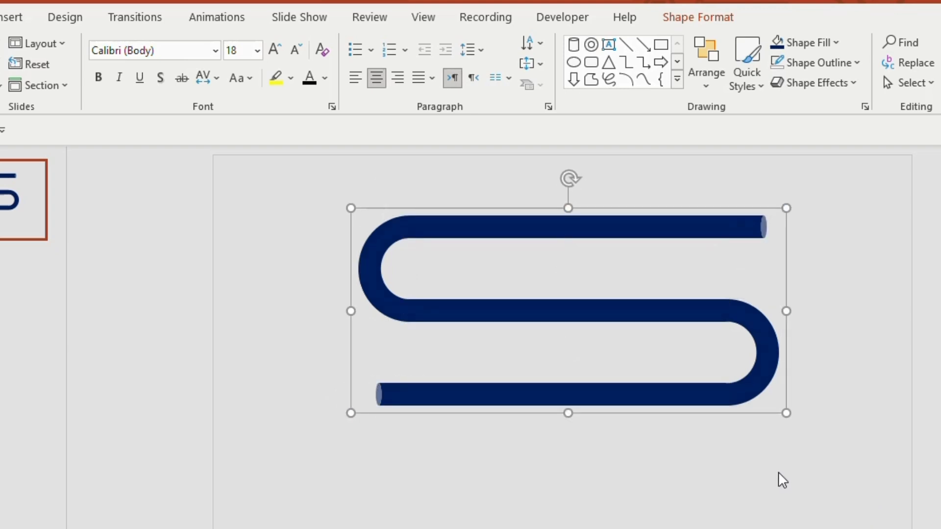
drag(786, 412, 725, 460)
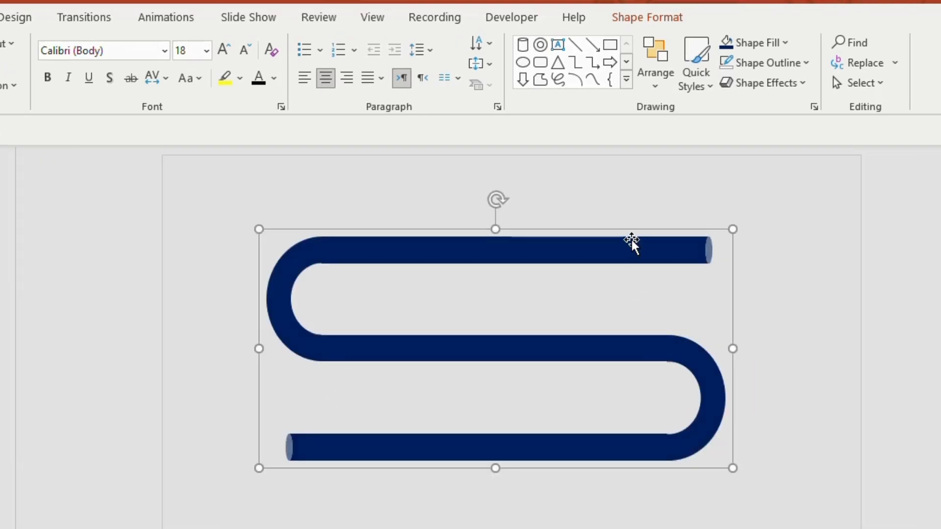
drag(631, 242, 627, 222)
click(819, 340)
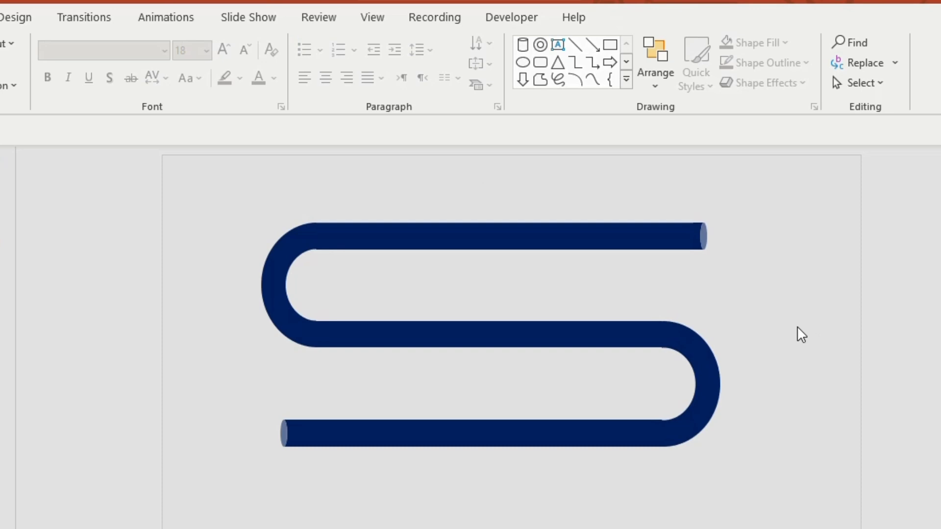
click(693, 235)
click(768, 83)
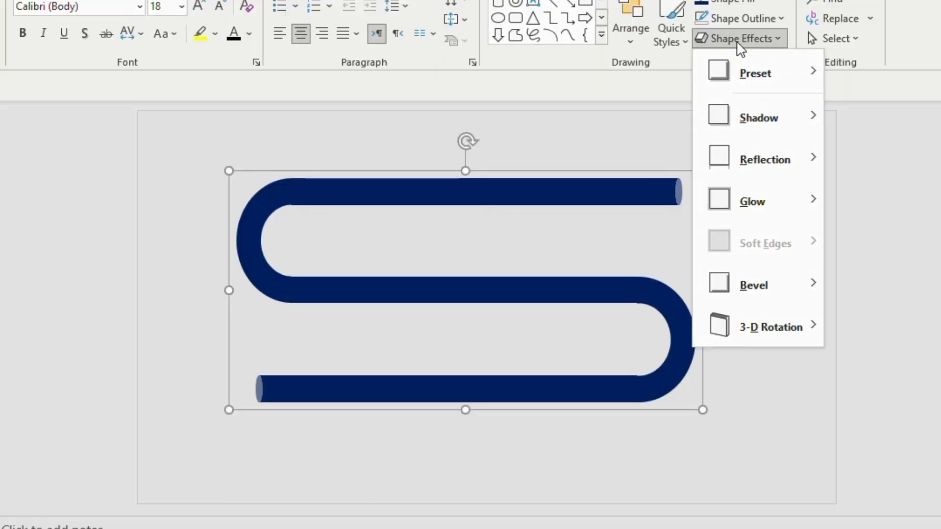
mouse_move(795, 371)
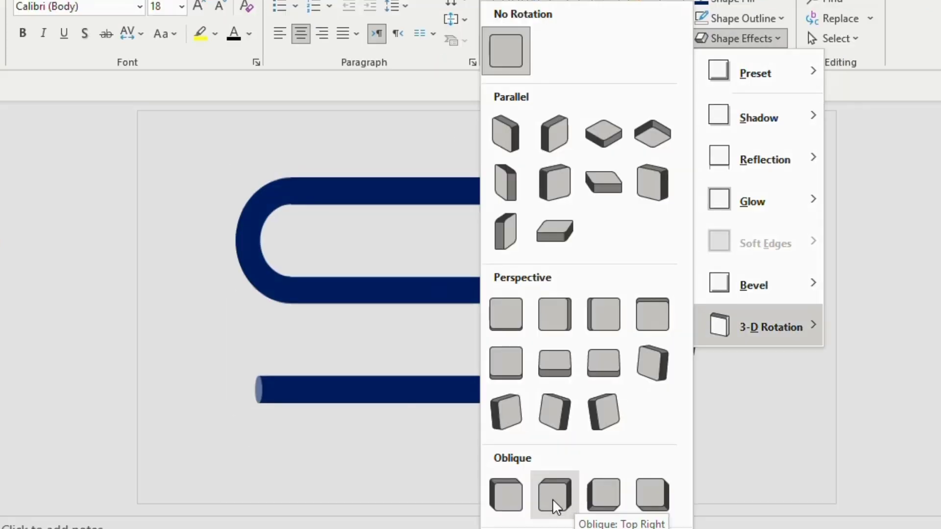
click(696, 133)
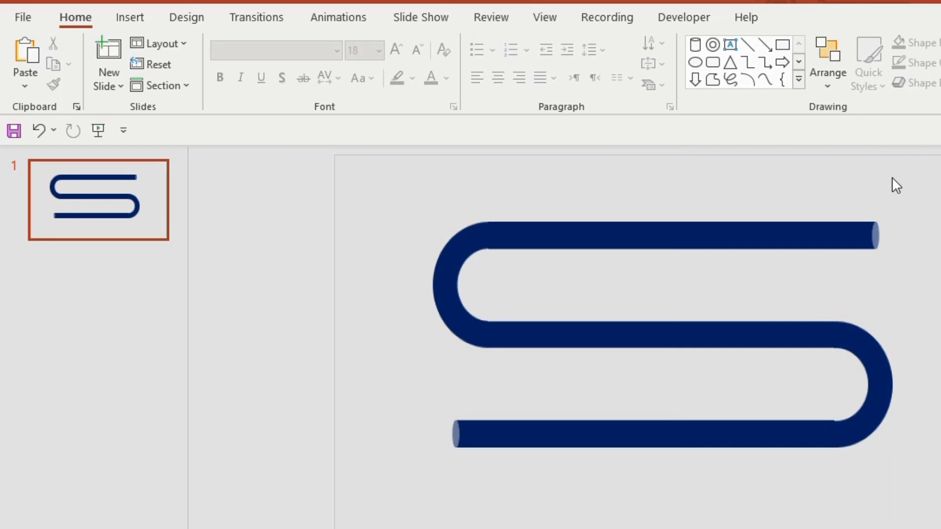
Step: Draw a small white, outline-free circle at the top pipe's right end
click(696, 63)
drag(890, 229, 905, 245)
click(447, 63)
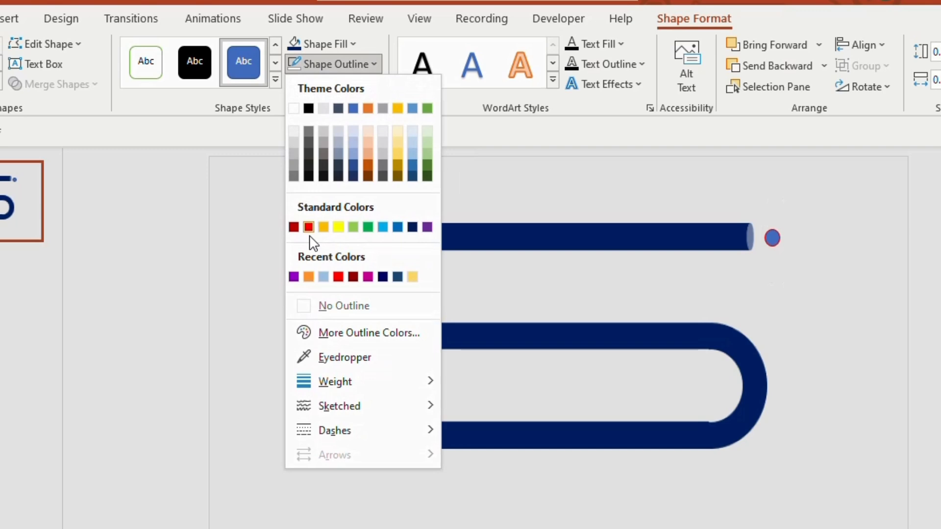
click(309, 306)
click(320, 44)
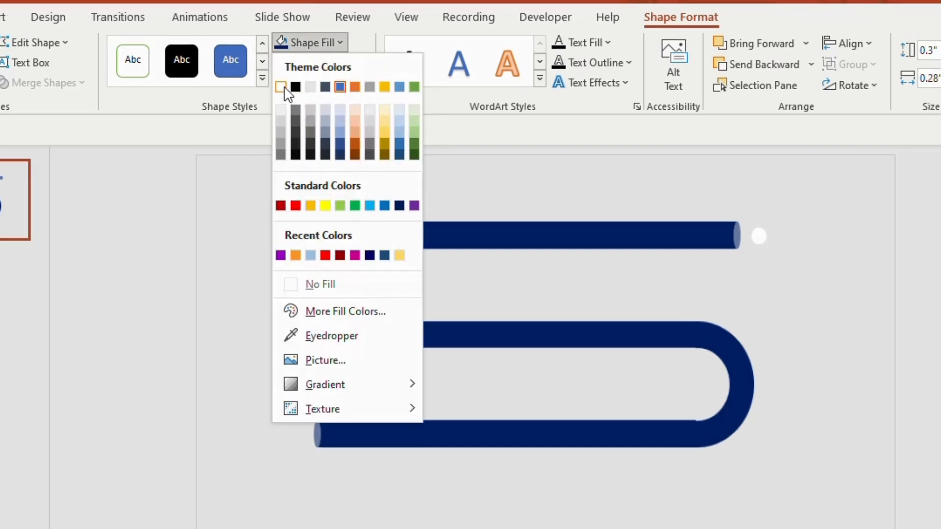
click(280, 87)
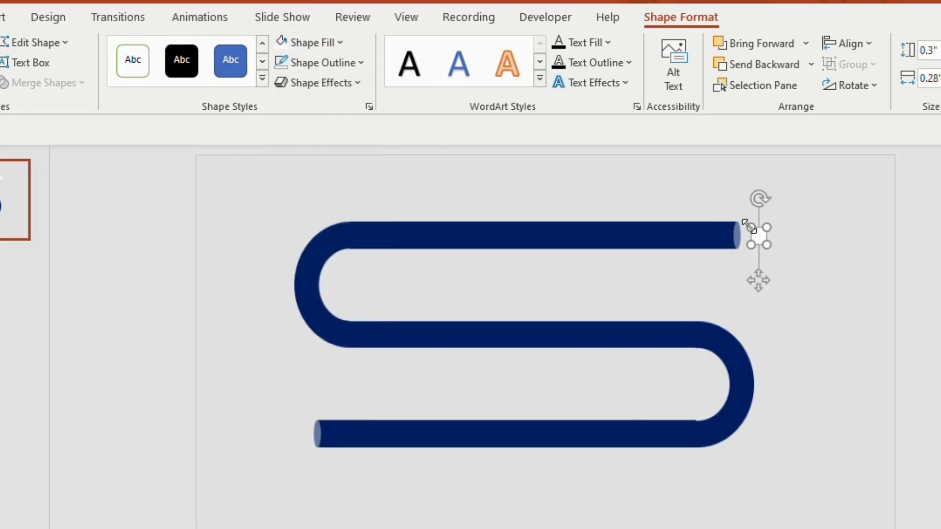
click(200, 16)
Step: Give the white dot a leftward Lines motion path along the top pipe
click(505, 84)
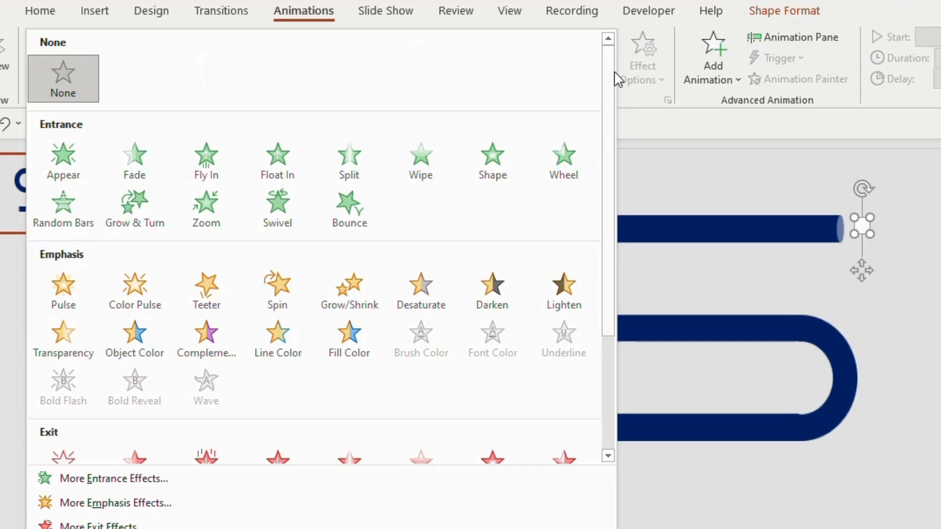
scroll(614, 181, down, 3)
click(62, 432)
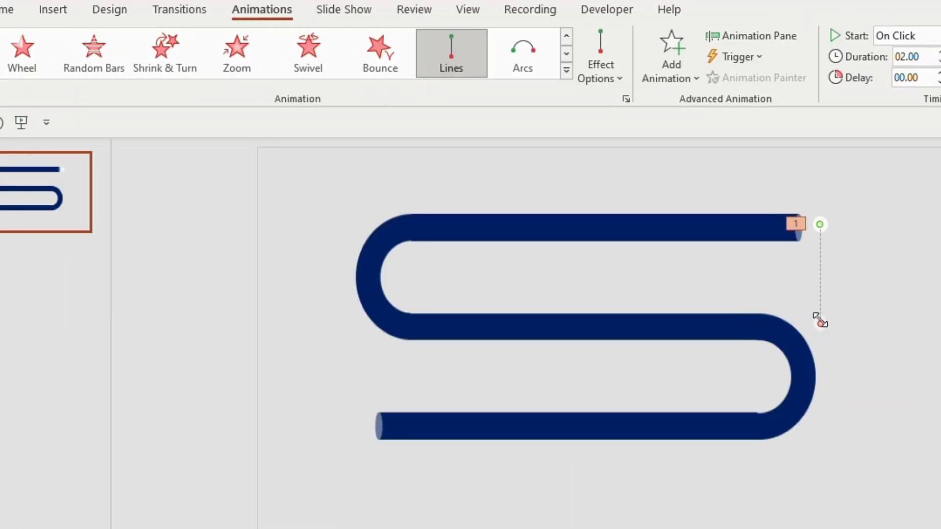
click(601, 71)
click(633, 181)
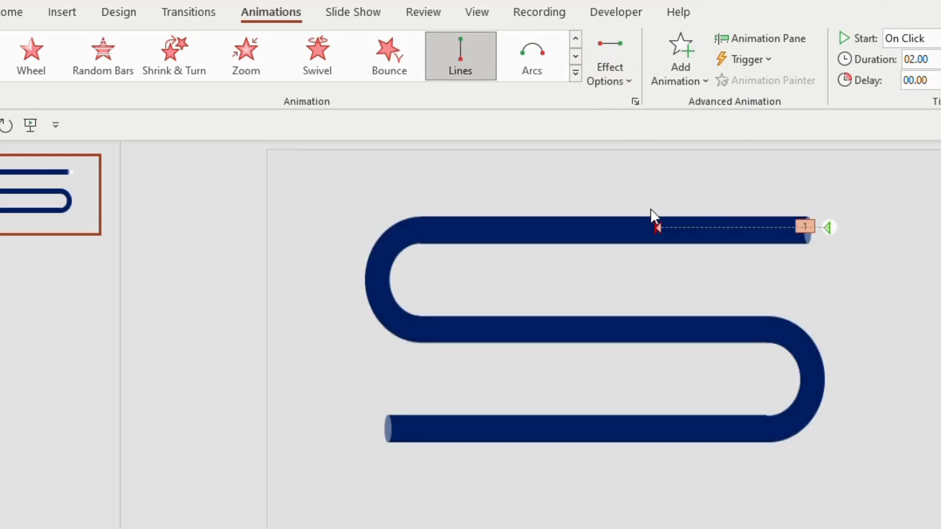
mouse_move(826, 230)
mouse_down()
mouse_move(831, 244)
mouse_move(799, 247)
mouse_up()
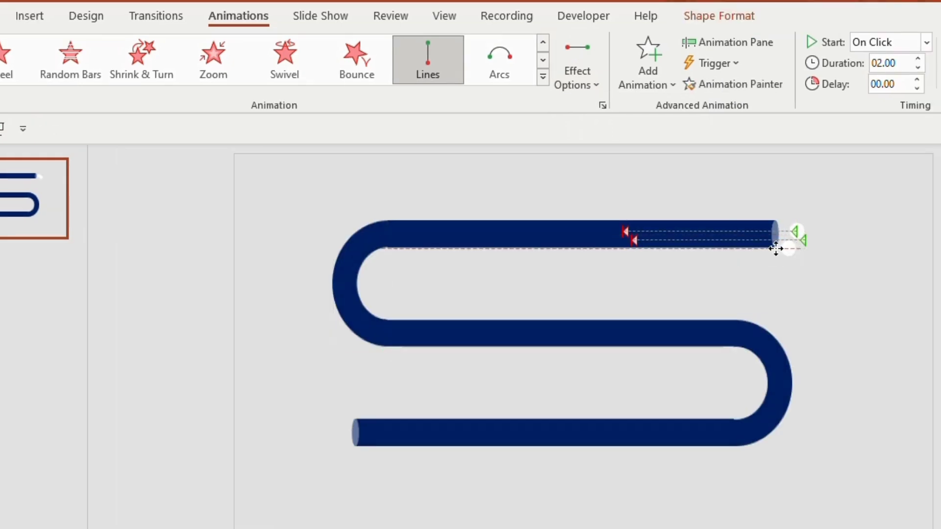
Step: Nudge the start point of the path near the left bend slightly left
click(630, 233)
click(806, 247)
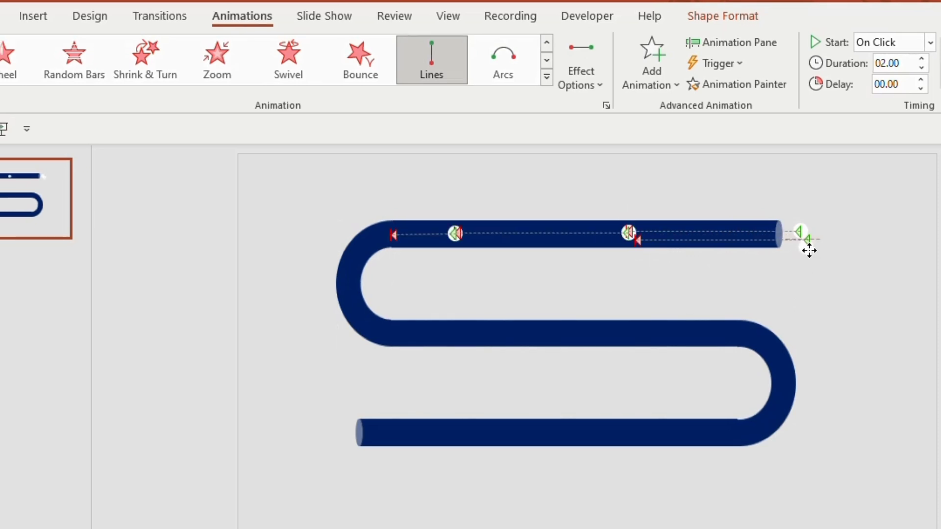
drag(402, 234, 393, 234)
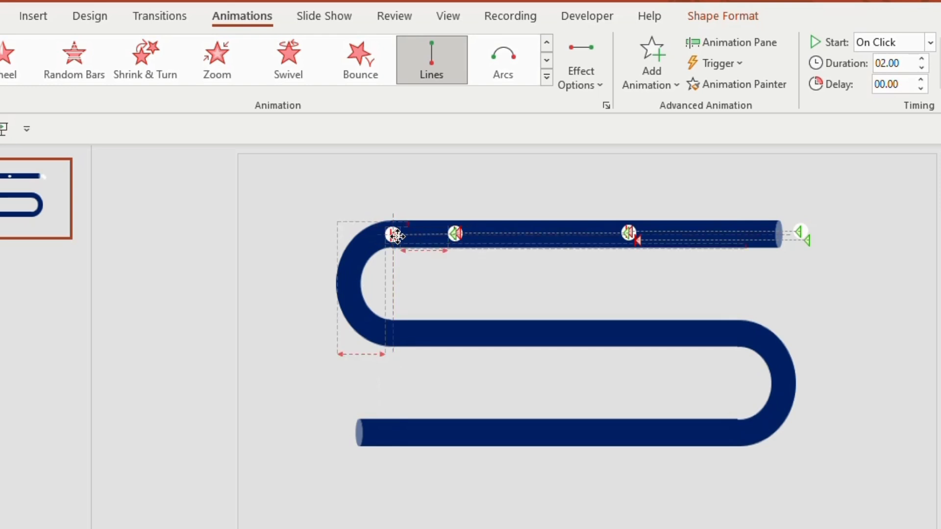
click(397, 237)
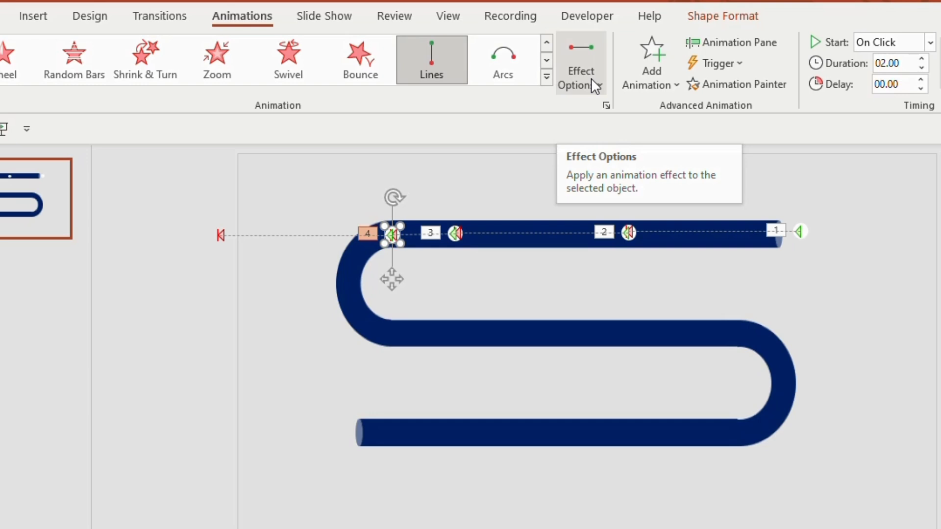
Step: Draw a Custom Path tracing the top-left bend down to the middle run
click(546, 77)
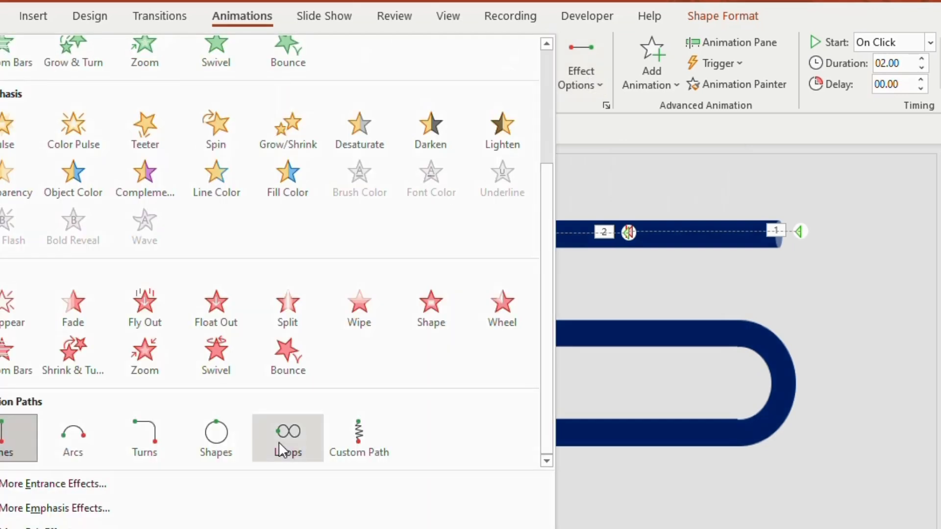
click(361, 436)
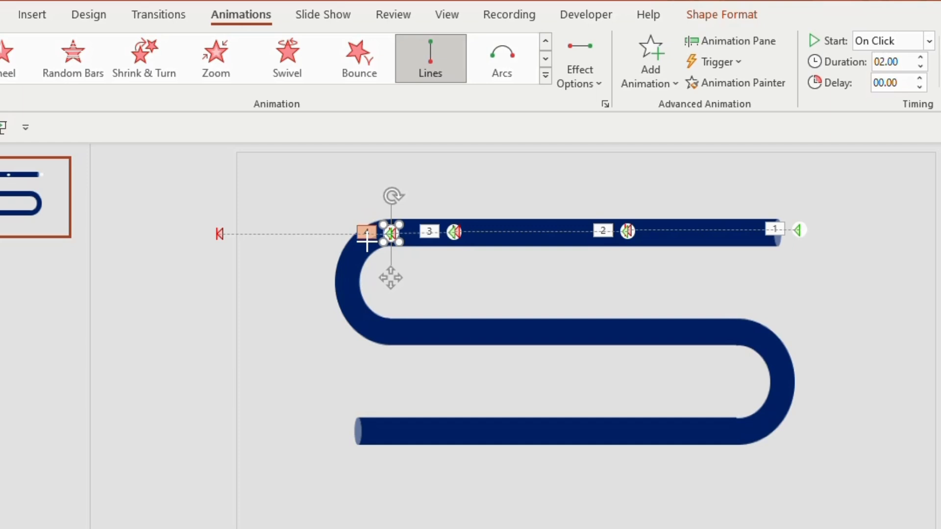
mouse_move(350, 286)
mouse_down()
mouse_move(360, 315)
mouse_move(389, 331)
mouse_up()
double_click(401, 332)
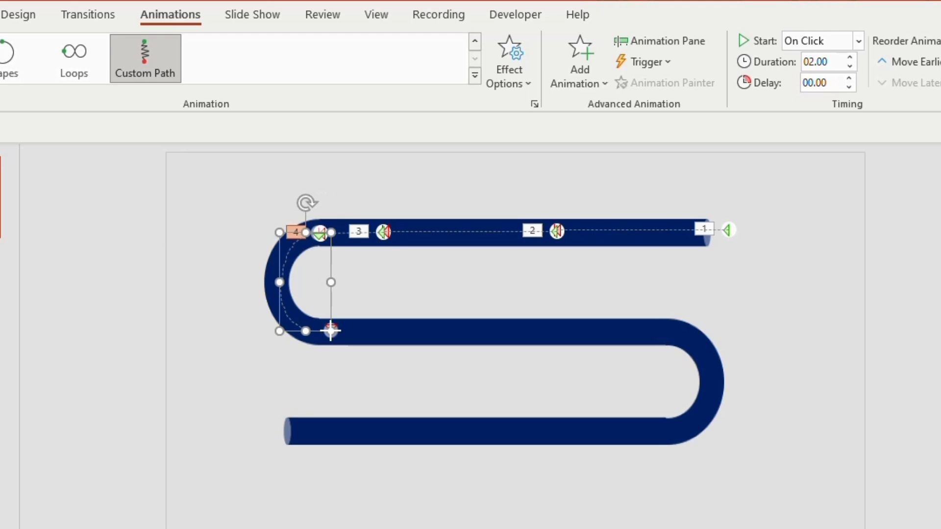
drag(279, 282, 273, 281)
Step: Make the curve's point a Smooth Point and shift the line path's end leftward
right_click(270, 284)
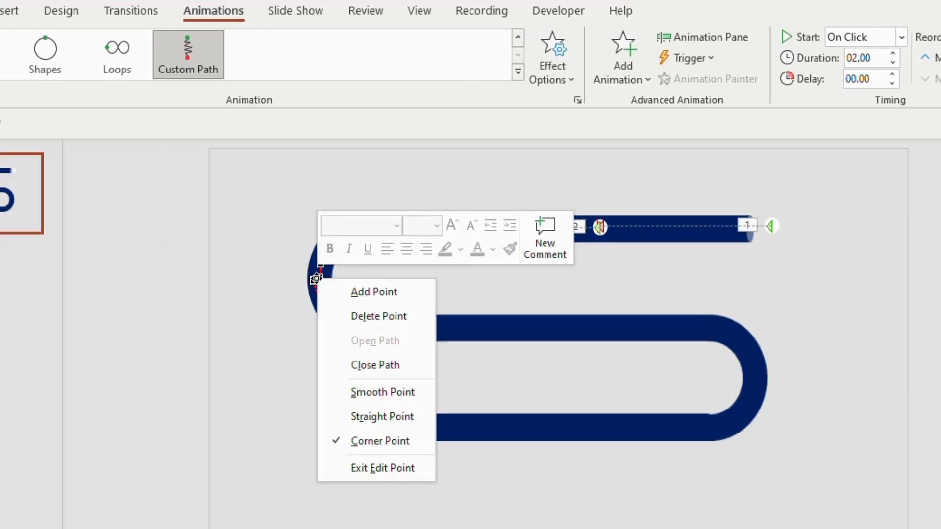
click(383, 395)
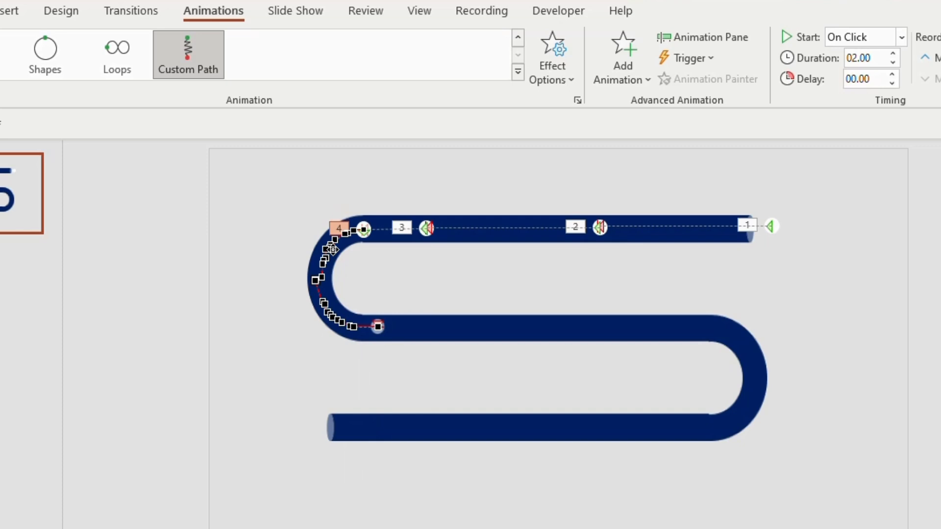
mouse_move(555, 318)
mouse_down()
mouse_move(382, 325)
mouse_move(419, 332)
mouse_up()
Step: Set the middle-run dot's Lines motion path direction to Right
click(604, 79)
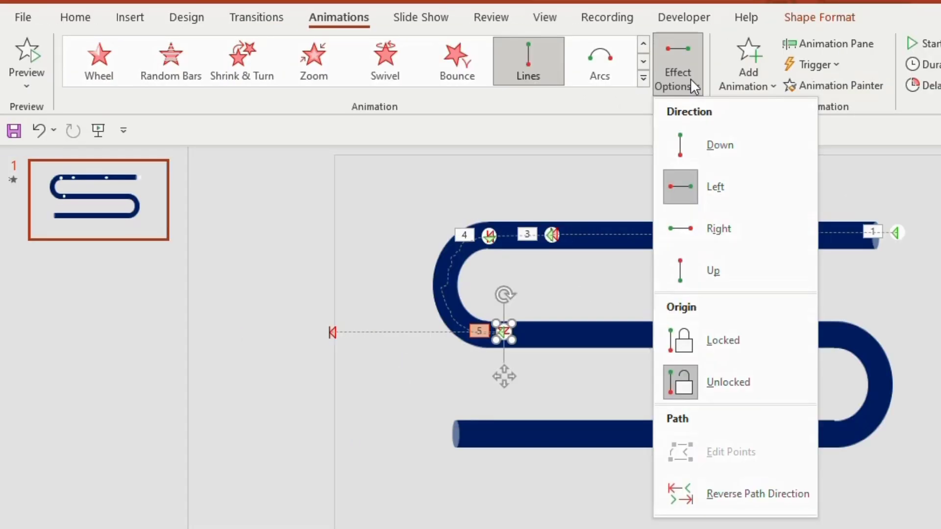
click(725, 230)
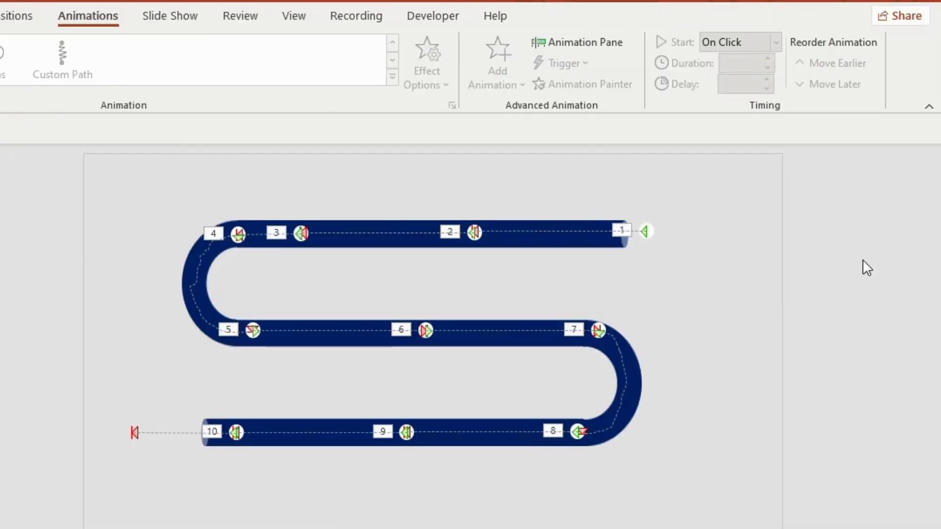
Step: In the Animation Pane, select animations Oval 14 through Oval 23 and set them to start With Previous
click(568, 42)
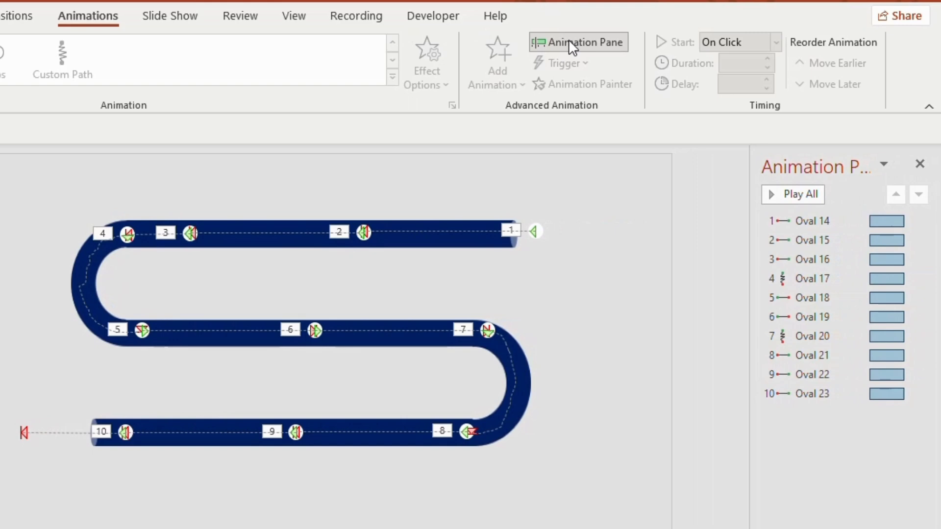
click(863, 223)
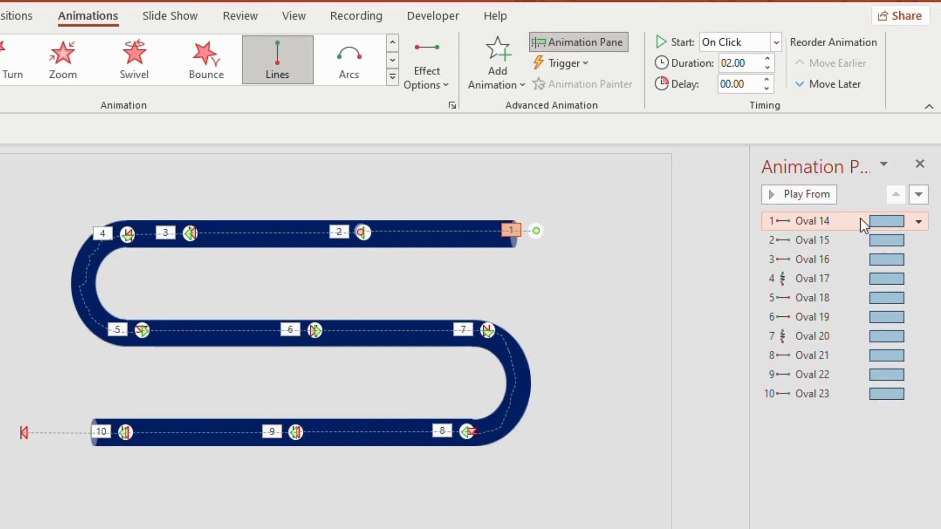
shift+click(860, 394)
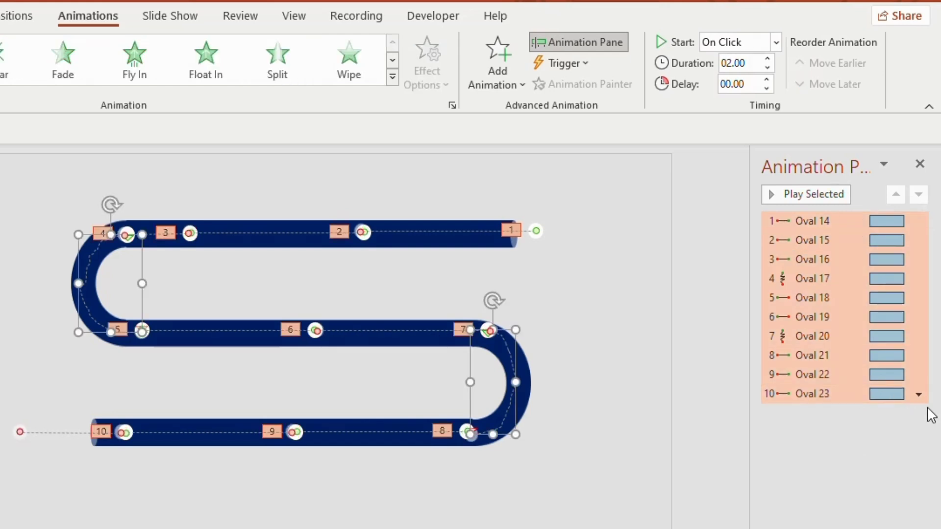
click(919, 395)
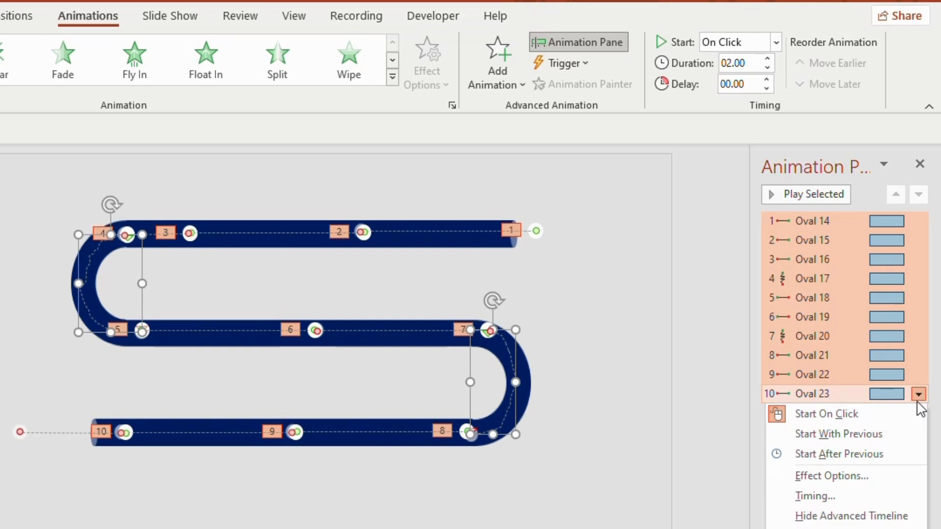
click(852, 435)
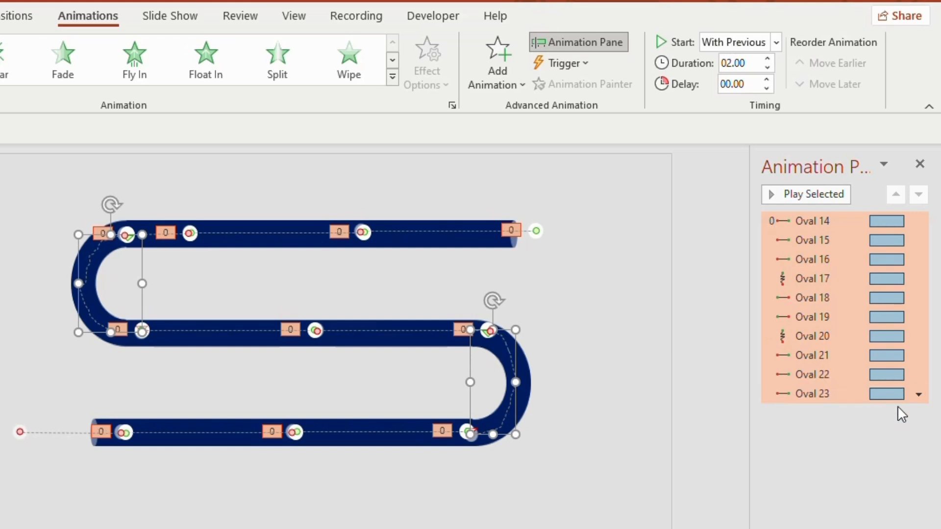
click(919, 394)
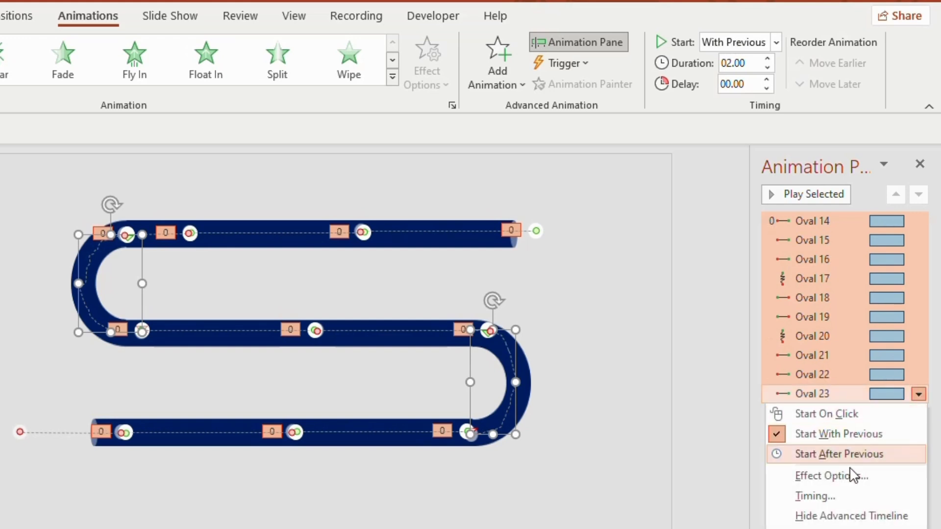
Step: Give all ten dot animations a 1-second (Fast) duration that repeats Until End of Slide
click(832, 477)
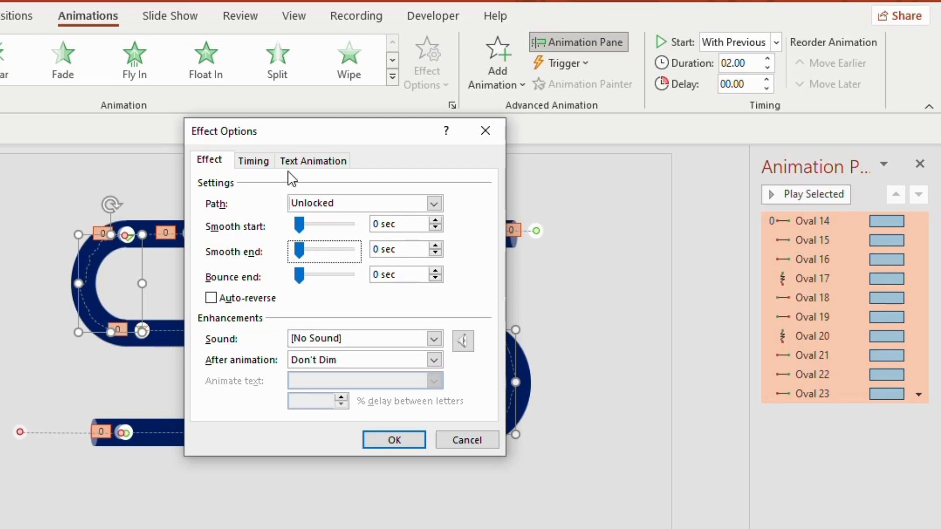
click(261, 169)
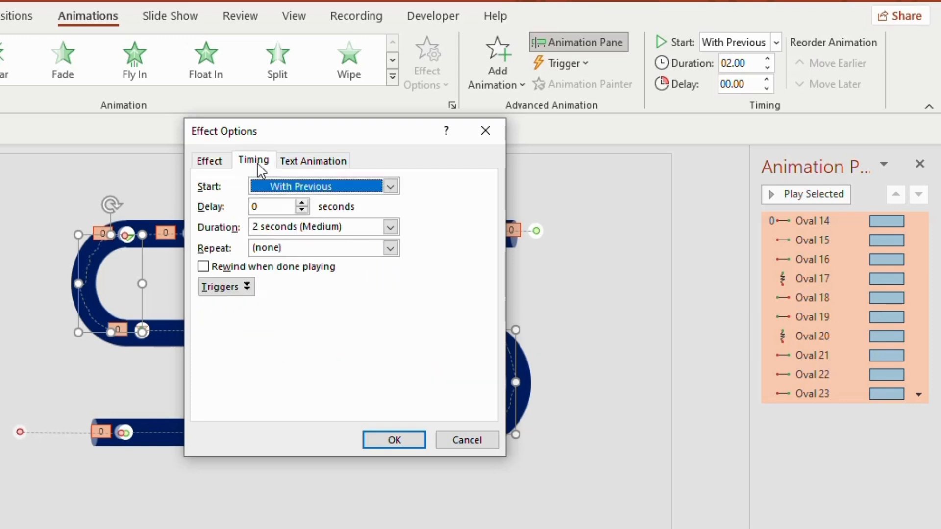
click(395, 234)
click(281, 287)
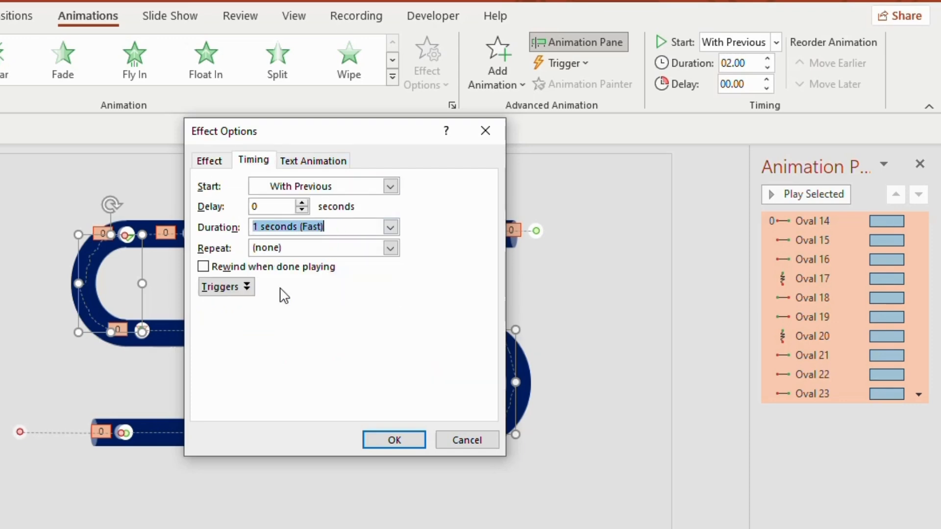
click(392, 251)
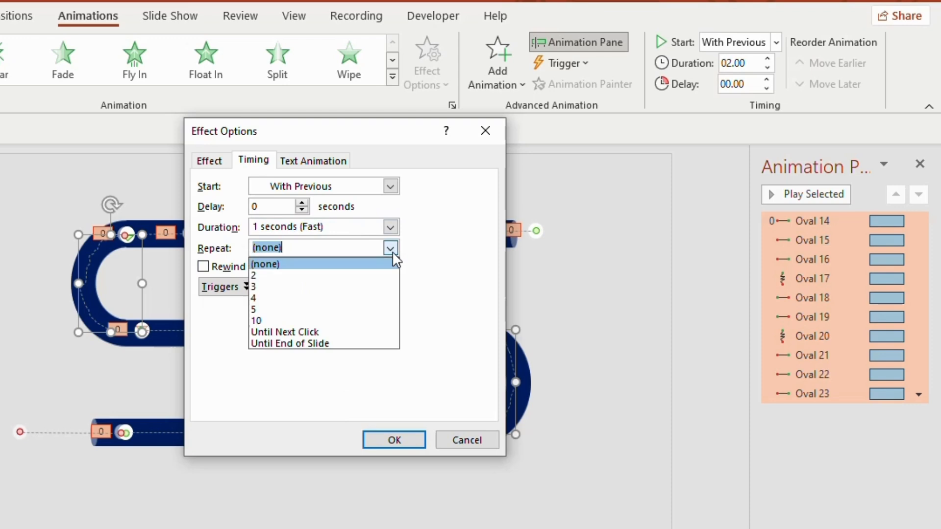
click(306, 345)
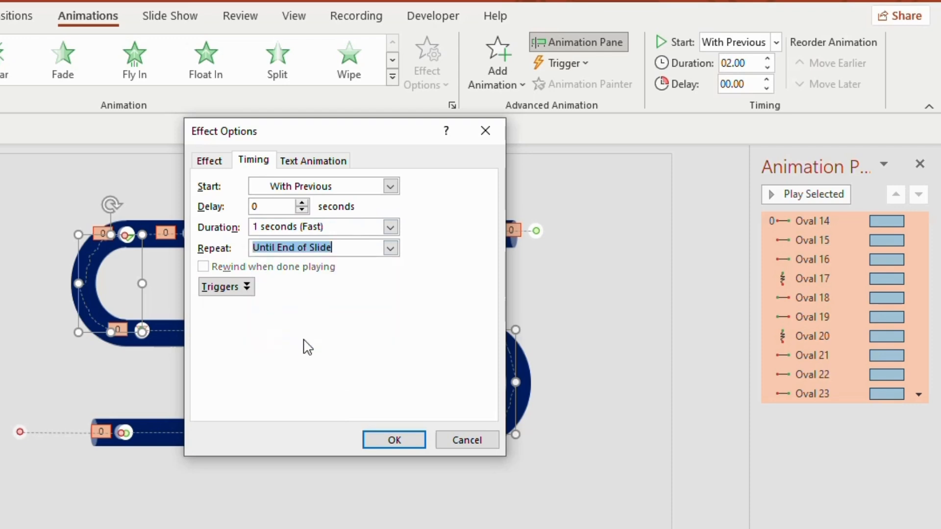
Step: Confirm the Effect Options so the 1-second looping timing applies and the dots preview flowing through the pipe
click(385, 442)
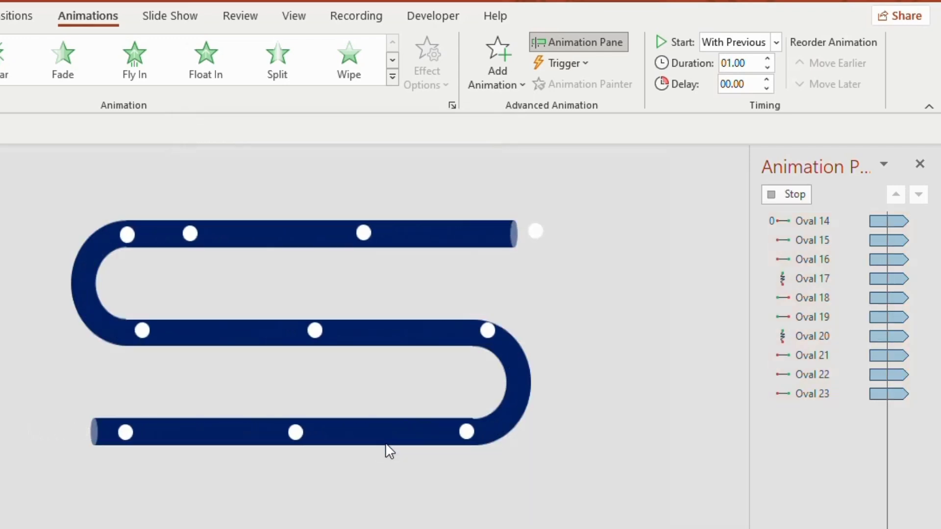